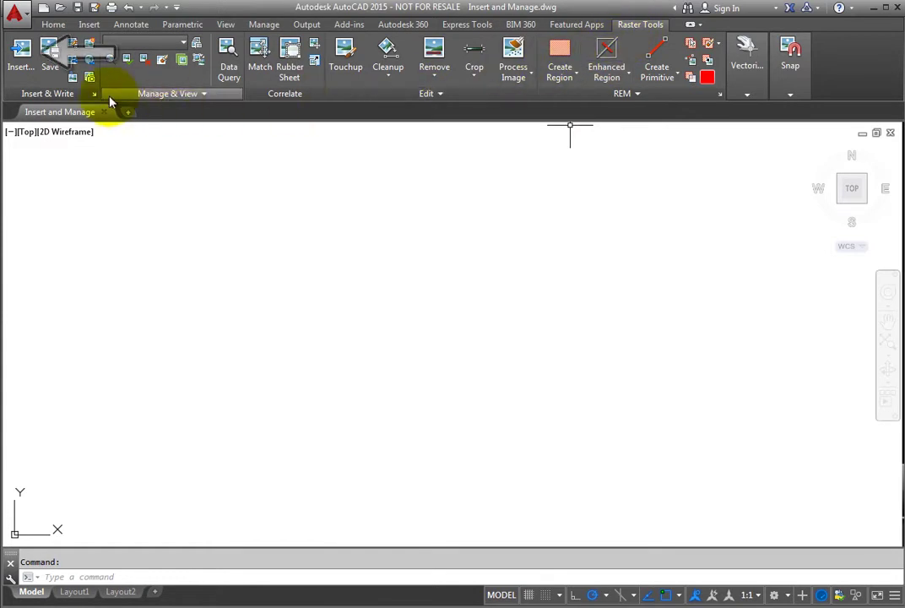
# Start a raster image insert and select Kapalua.tif from the Lesson 2 folder
pyautogui.click(22, 54)
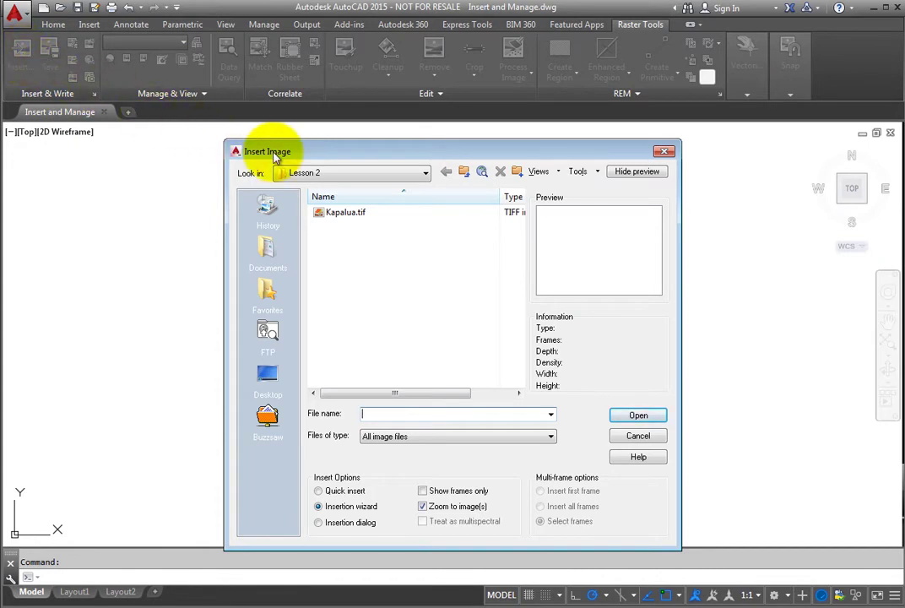
pyautogui.click(426, 173)
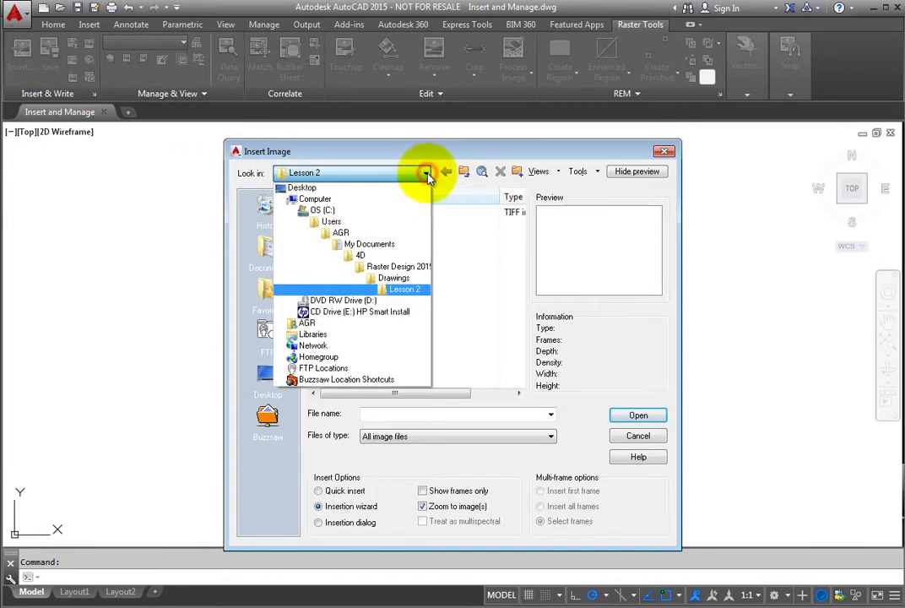
pyautogui.click(404, 289)
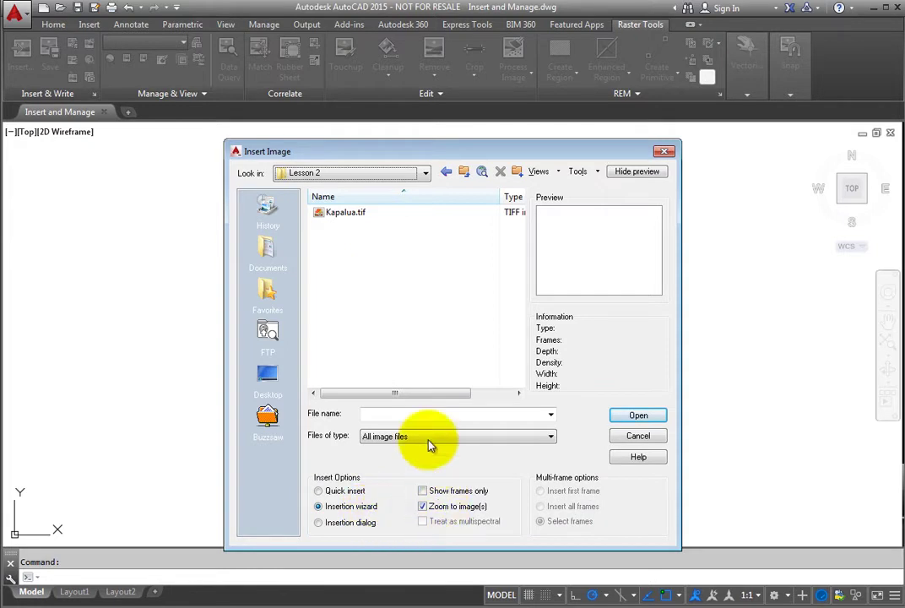
pyautogui.click(348, 215)
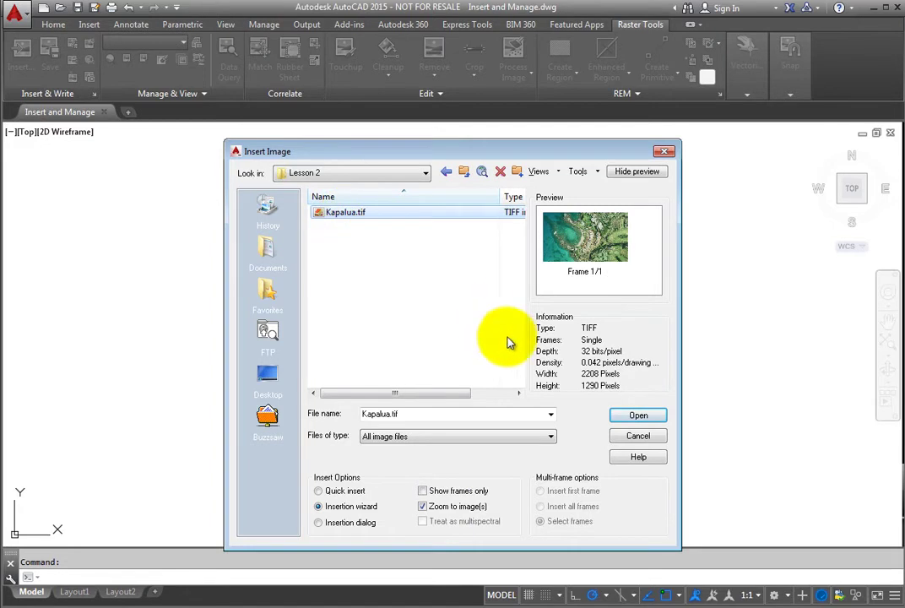
# Open Kapalua.tif and accept its world-file correlation: rotation 0, scale 1.0000, Inches
pyautogui.click(642, 415)
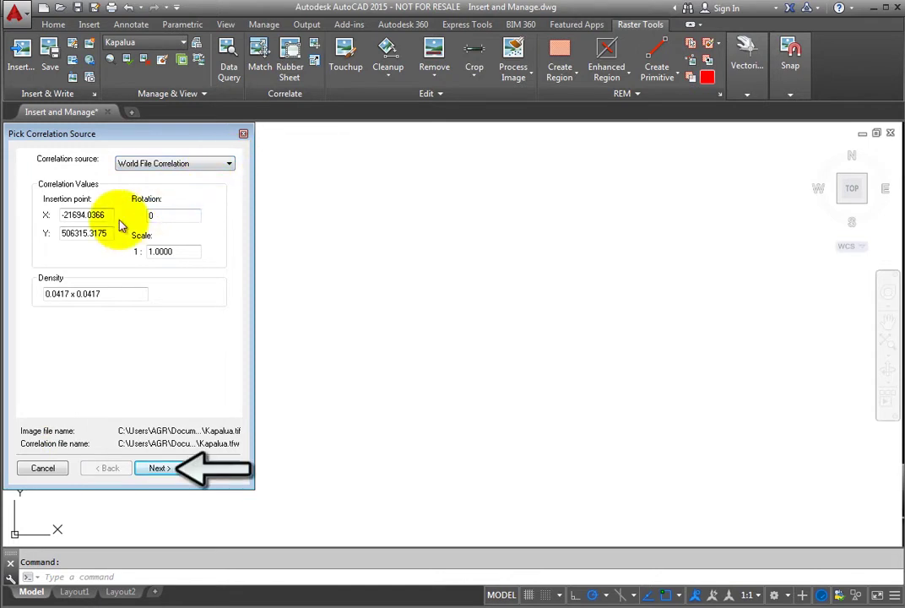
pyautogui.click(178, 474)
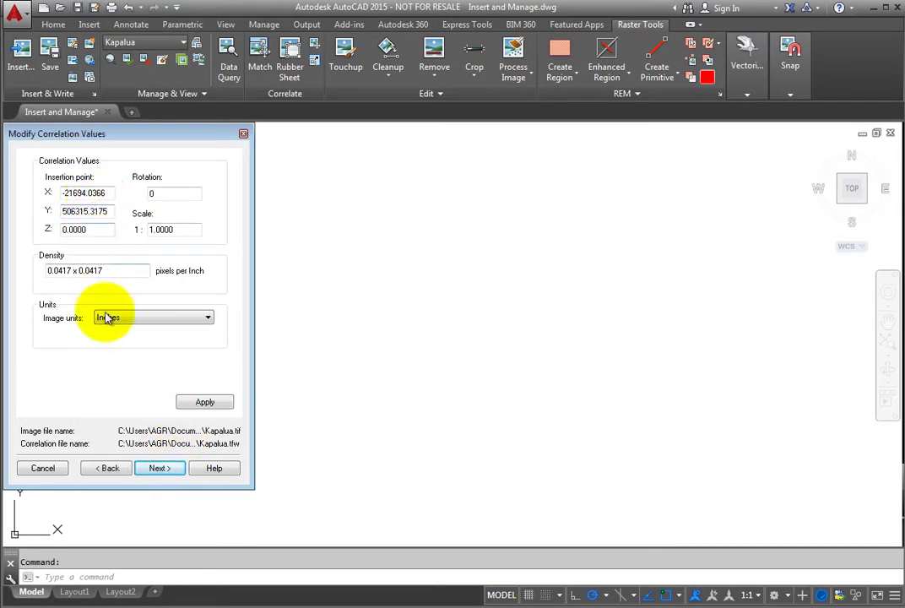
pyautogui.click(173, 472)
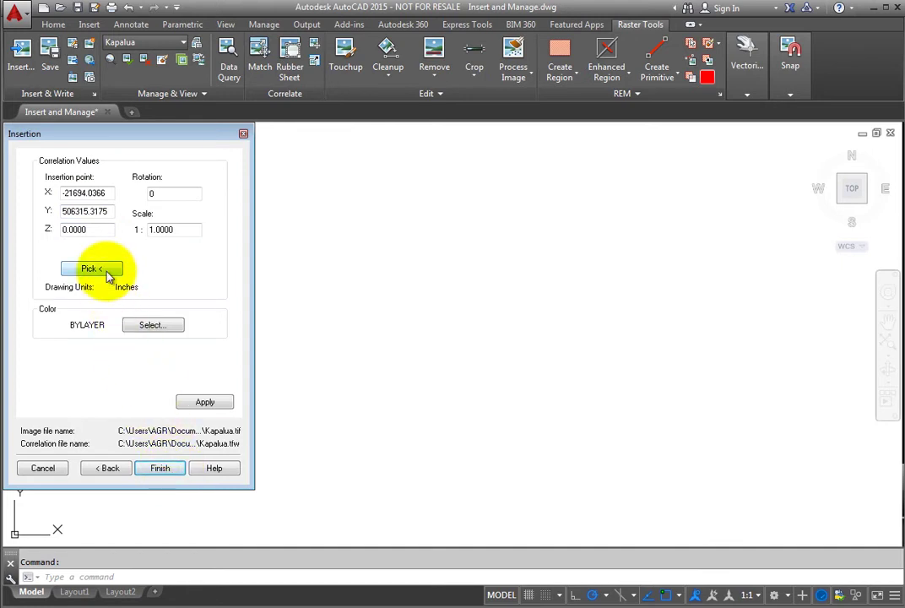
# Finish placing the Kapalua photo, then zoom to extents with Z, E
pyautogui.click(173, 469)
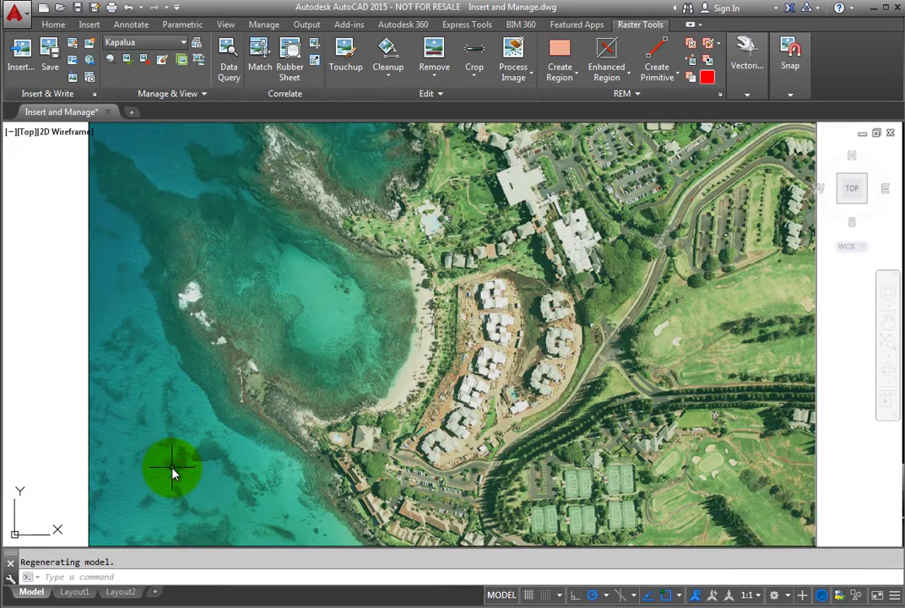
pyautogui.click(126, 579)
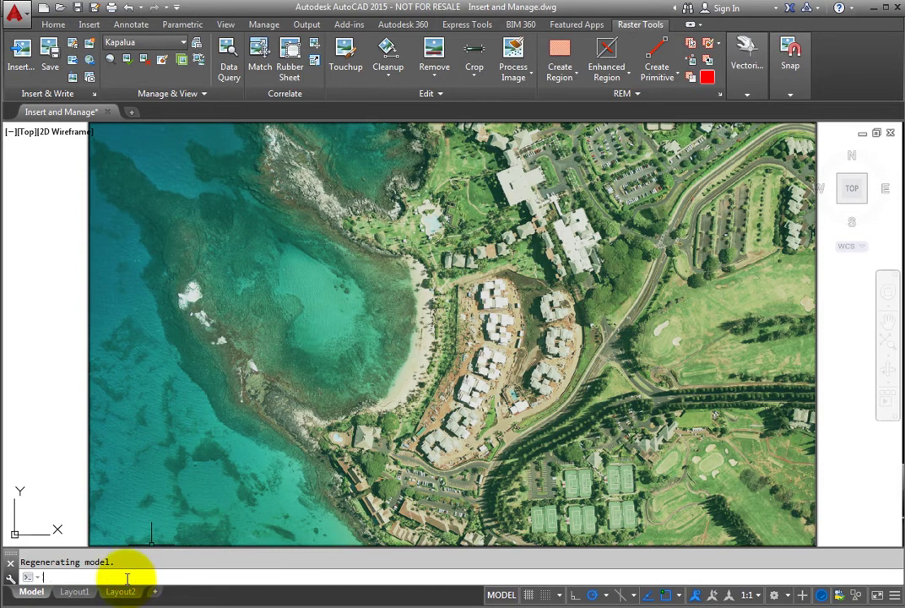
pyautogui.write('z')
pyautogui.press('Return')
pyautogui.write('e')
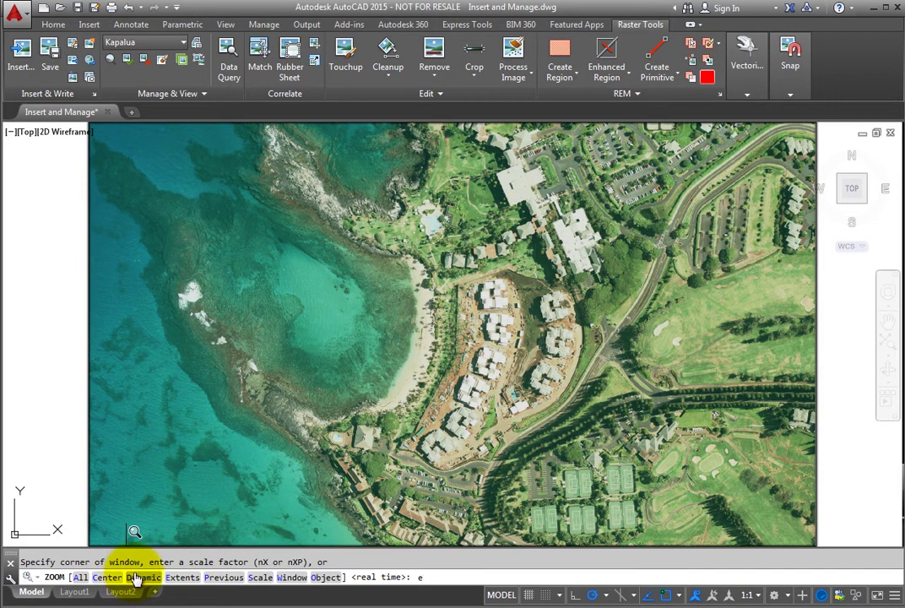
pyautogui.press('Return')
pyautogui.click(180, 464)
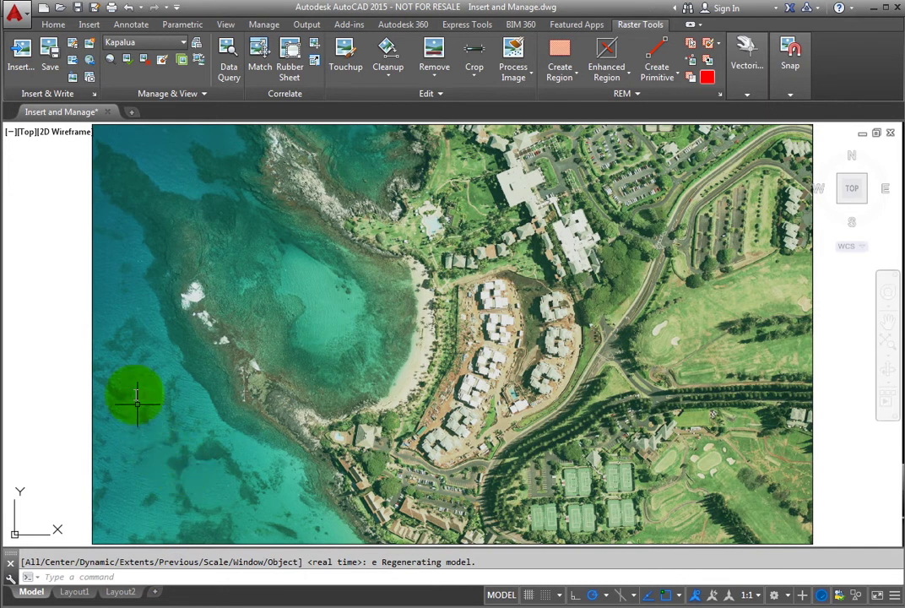
pyautogui.click(22, 52)
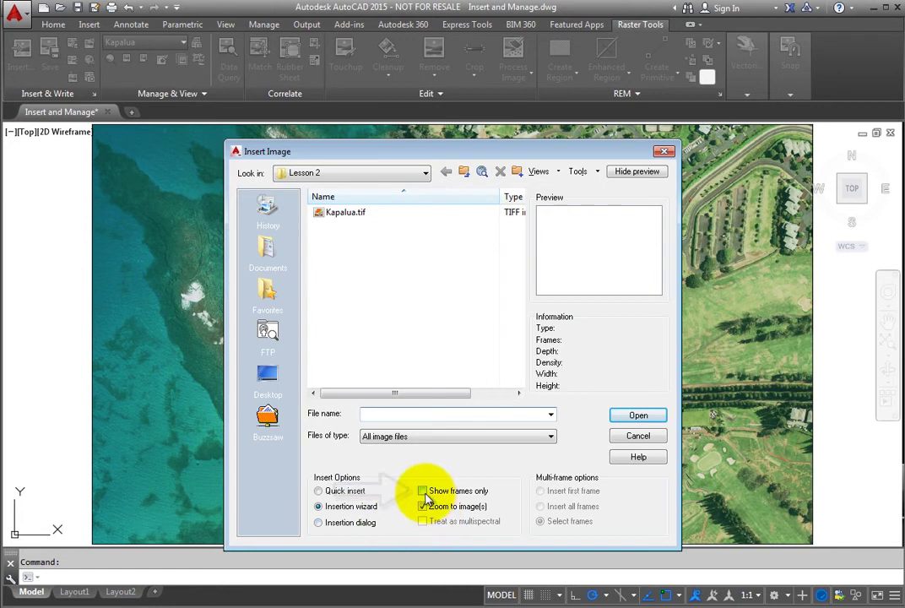
pyautogui.click(424, 494)
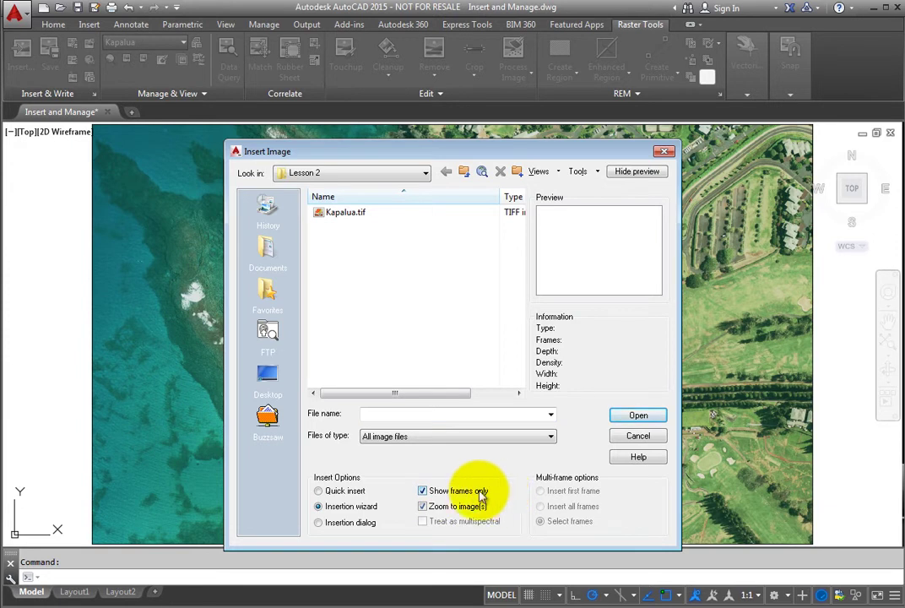
pyautogui.click(423, 491)
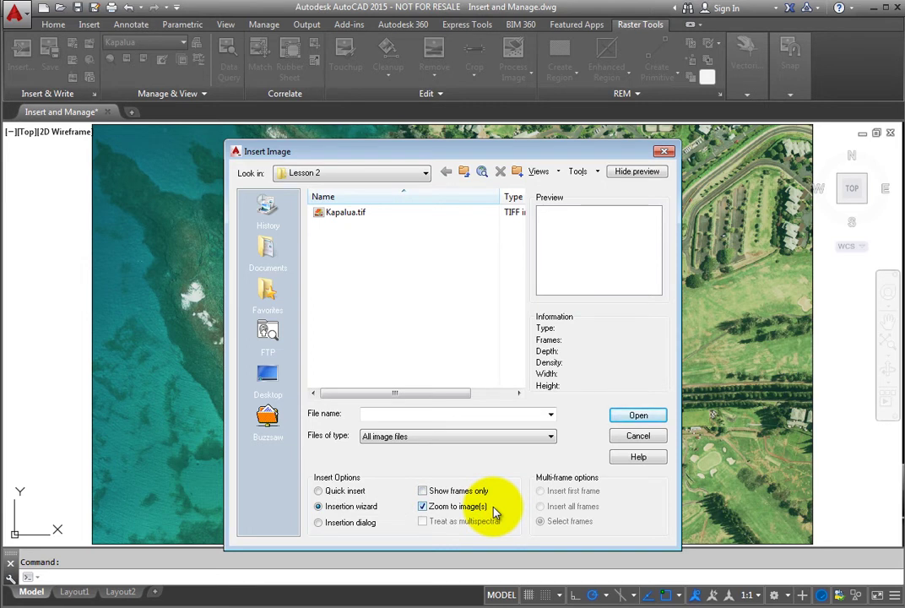
# Cancel the second image insertion and open the Raster Design Image Manager
pyautogui.click(621, 437)
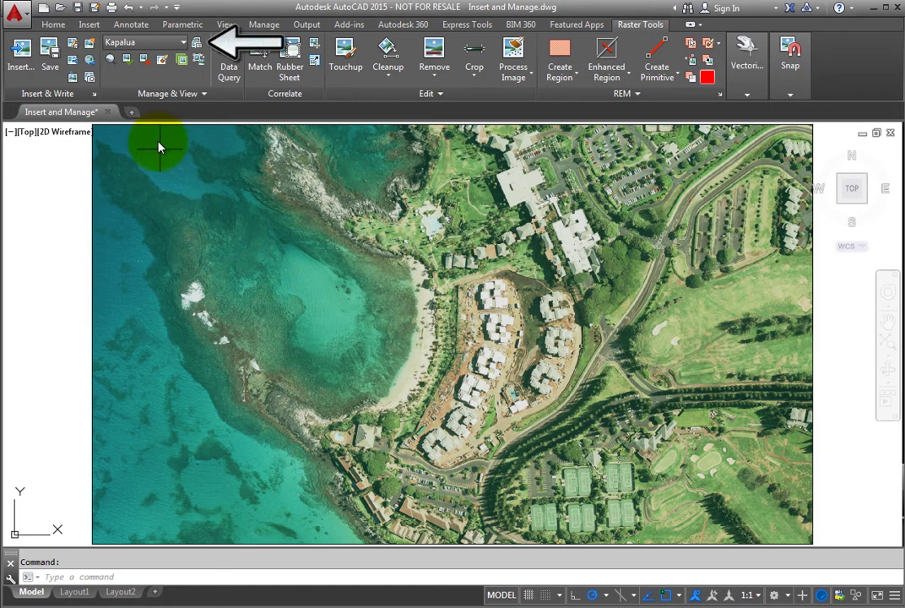
pyautogui.click(199, 44)
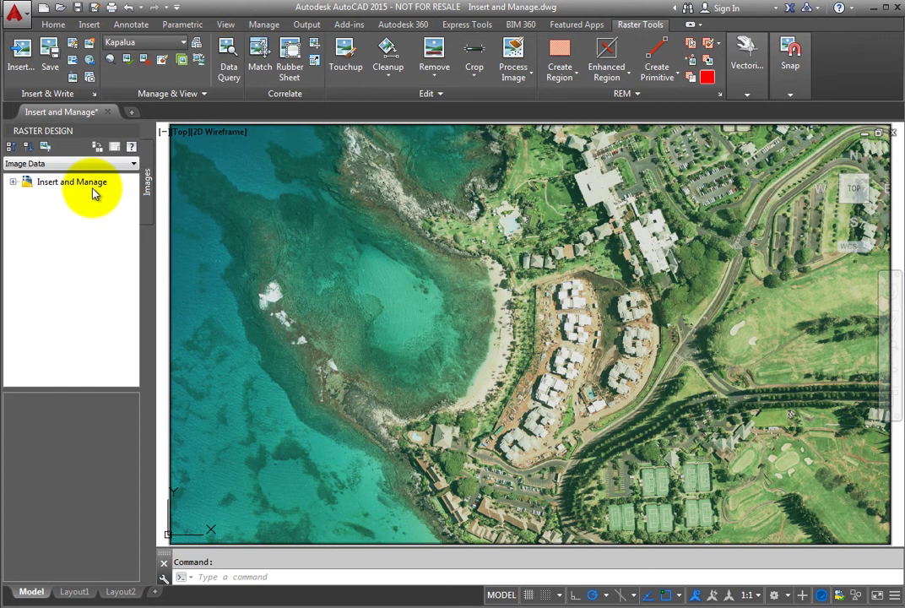
# In Image Data view, expand Kapalua's Truecolor RGB node to RED, GRN, BLU and select Kapalua
pyautogui.click(13, 183)
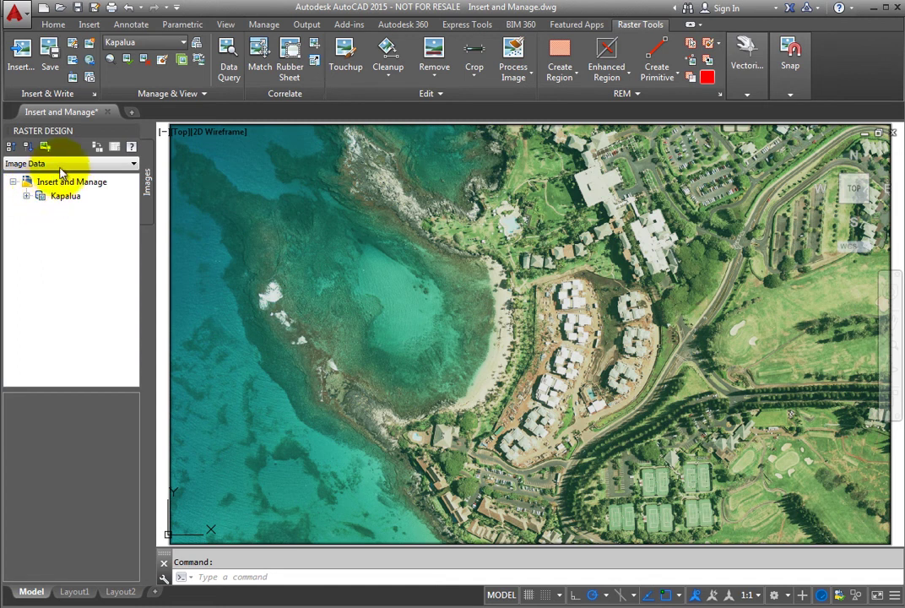
pyautogui.click(134, 166)
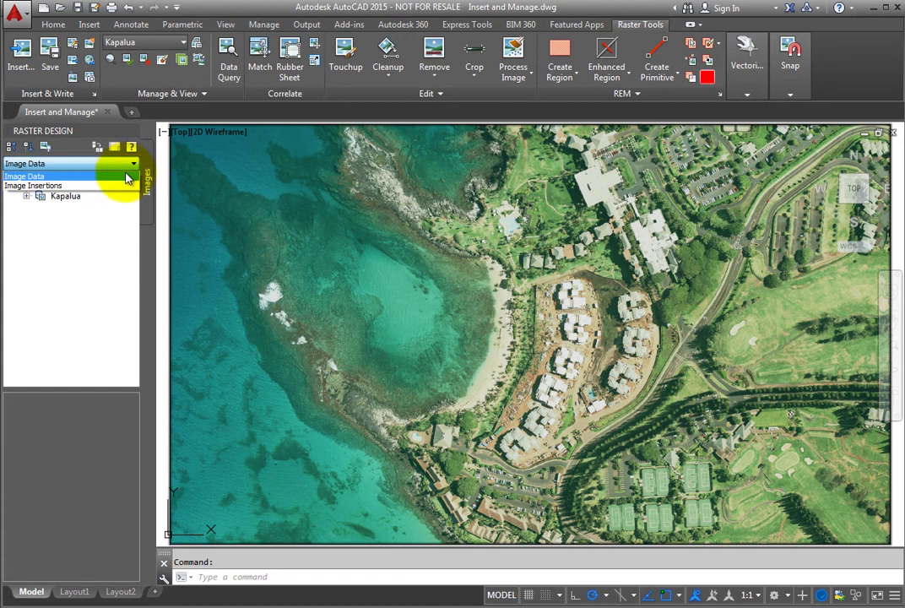
pyautogui.click(127, 178)
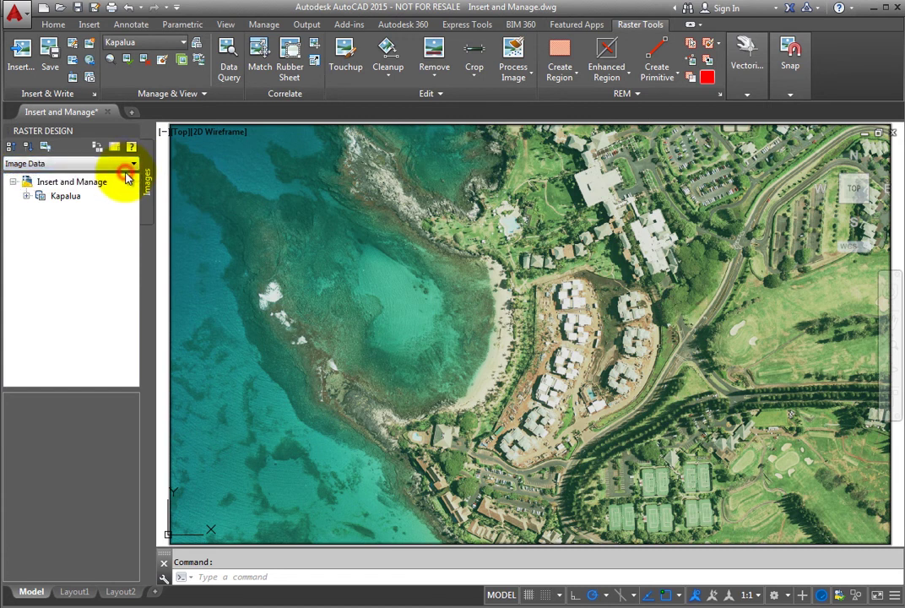
pyautogui.click(27, 196)
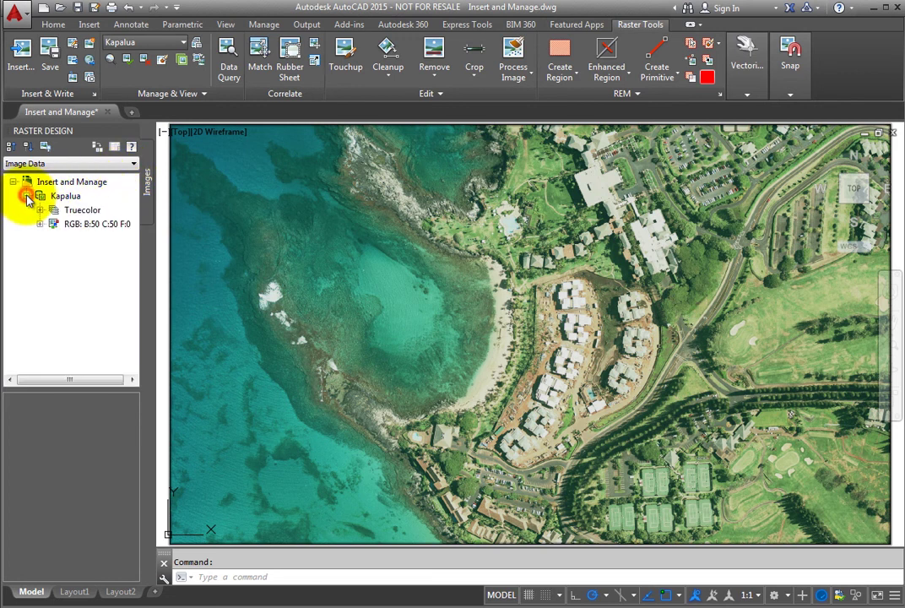
pyautogui.click(40, 210)
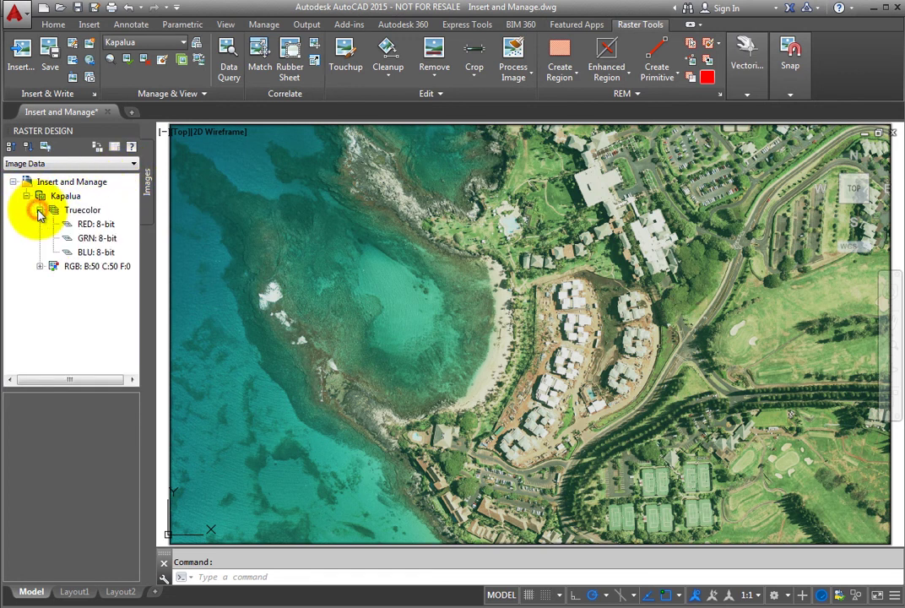
pyautogui.click(40, 266)
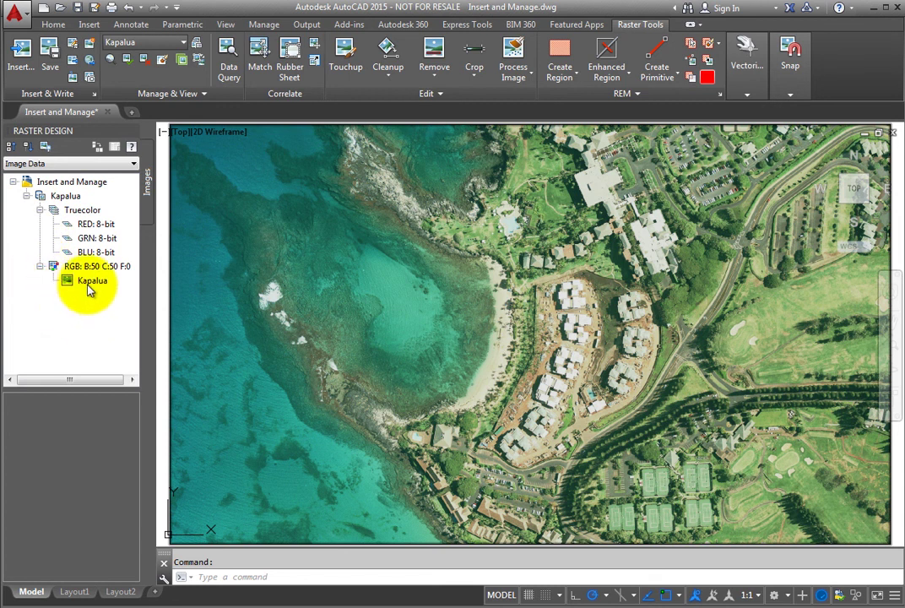
pyautogui.click(67, 196)
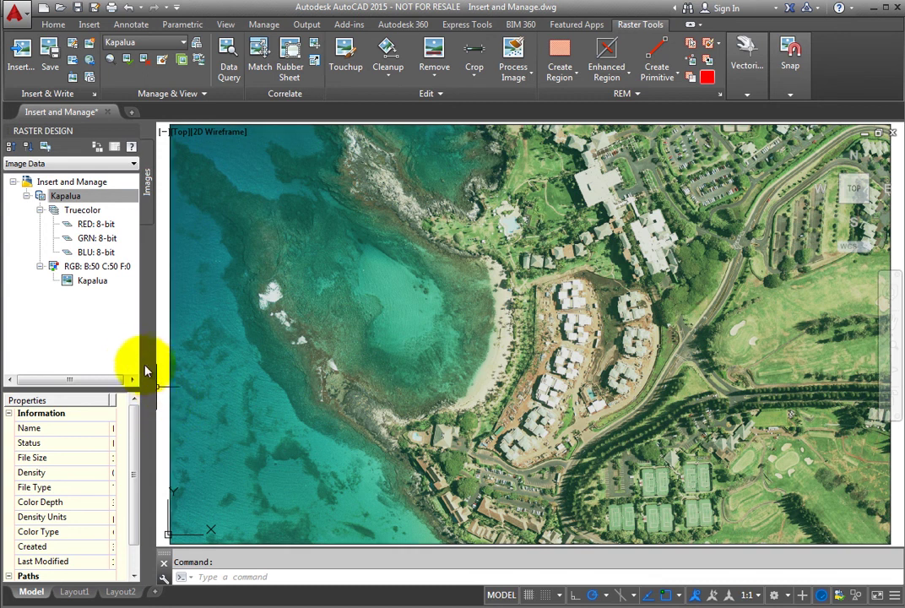
# Widen the image manager to read Kapalua's properties: Loaded, TIFF, 11279 KB, 32 bits/pixel
pyautogui.moveTo(131, 424)
pyautogui.mouseDown()
pyautogui.moveTo(134, 449)
pyautogui.moveTo(137, 414)
pyautogui.moveTo(155, 410)
pyautogui.mouseUp()
pyautogui.moveTo(219, 406); pyautogui.dragTo(222, 407)
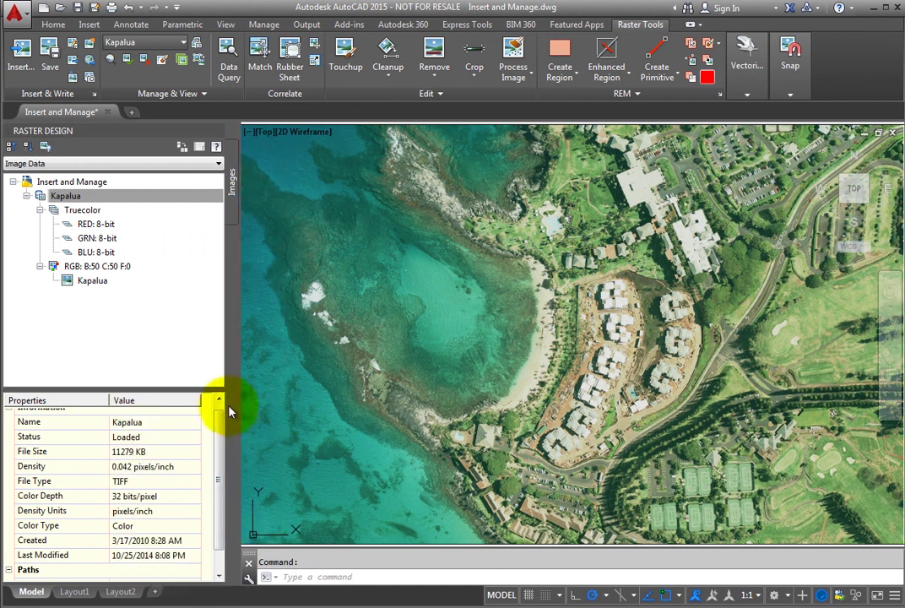
pyautogui.rightClick(60, 199)
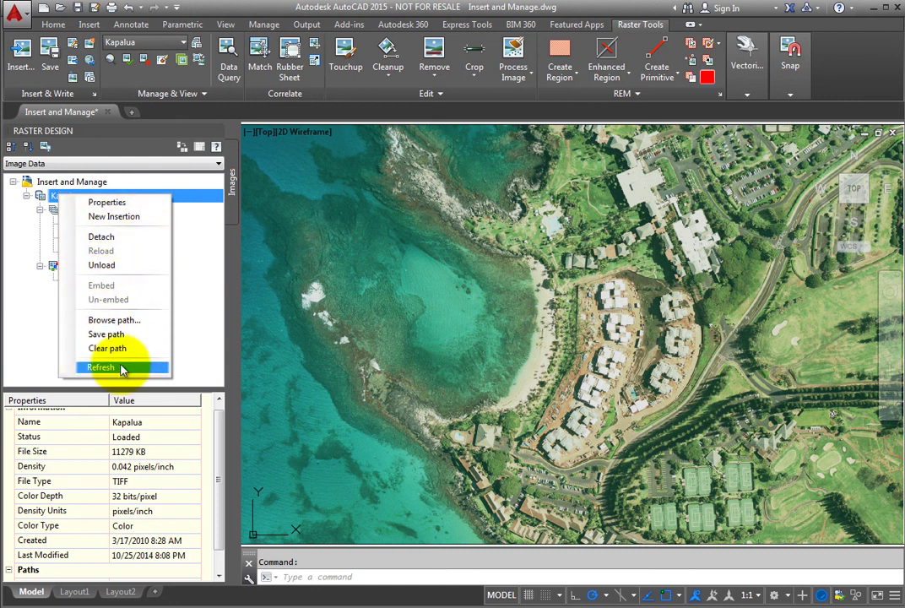
pyautogui.click(195, 339)
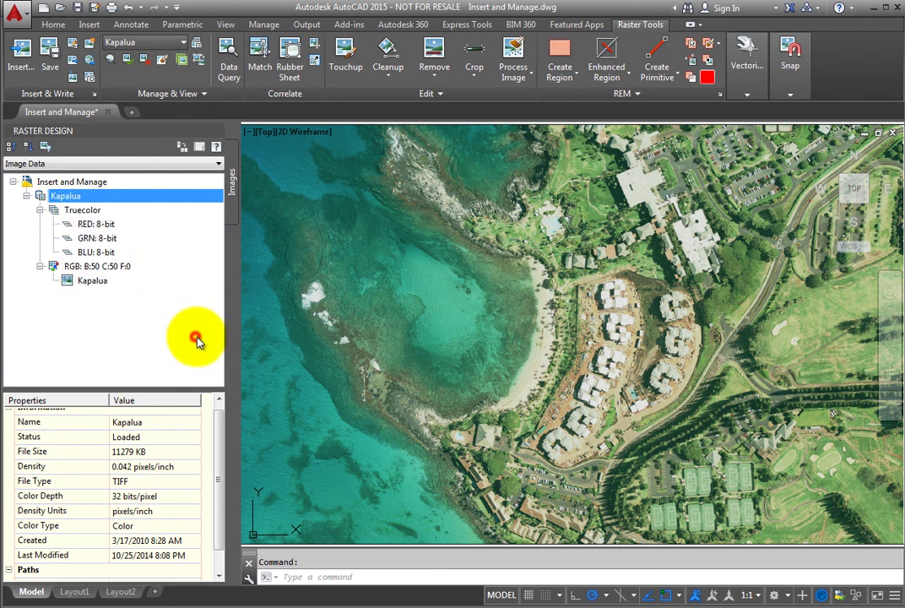
pyautogui.scroll(1, 220, 418)
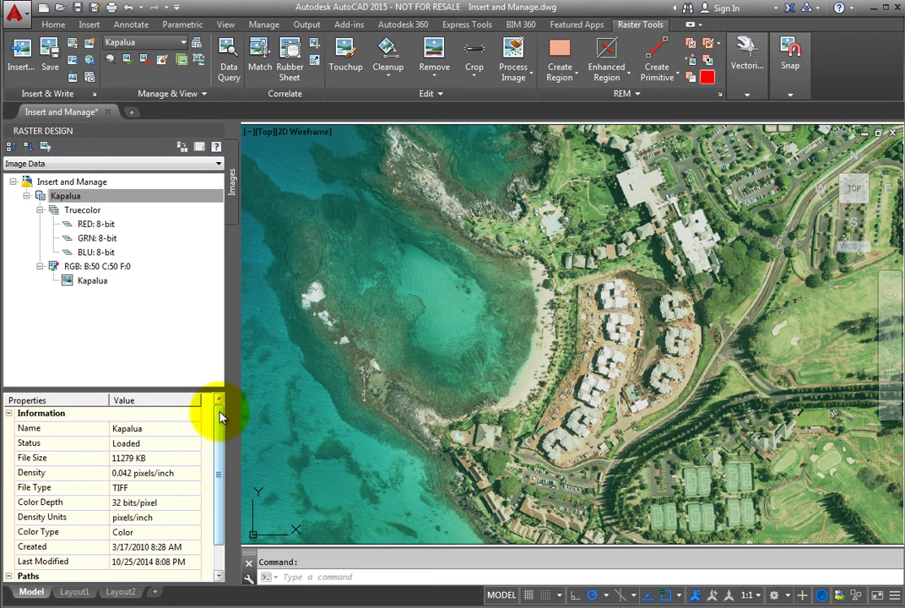